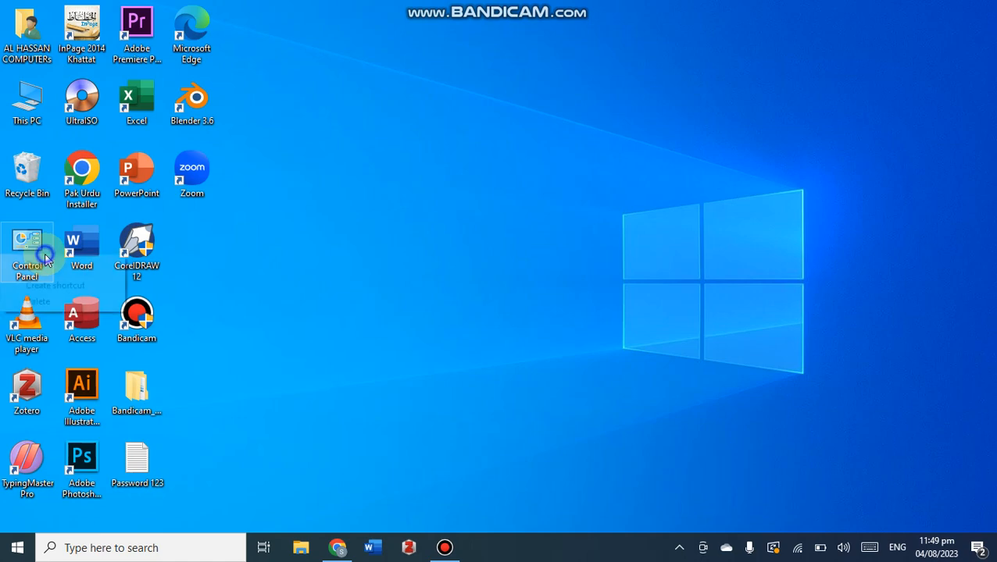
- Open Word from the desktop and create a blank document
{"action": "right_click", "coordinate": [78, 248]}
{"action": "left_click", "coordinate": [71, 176]}
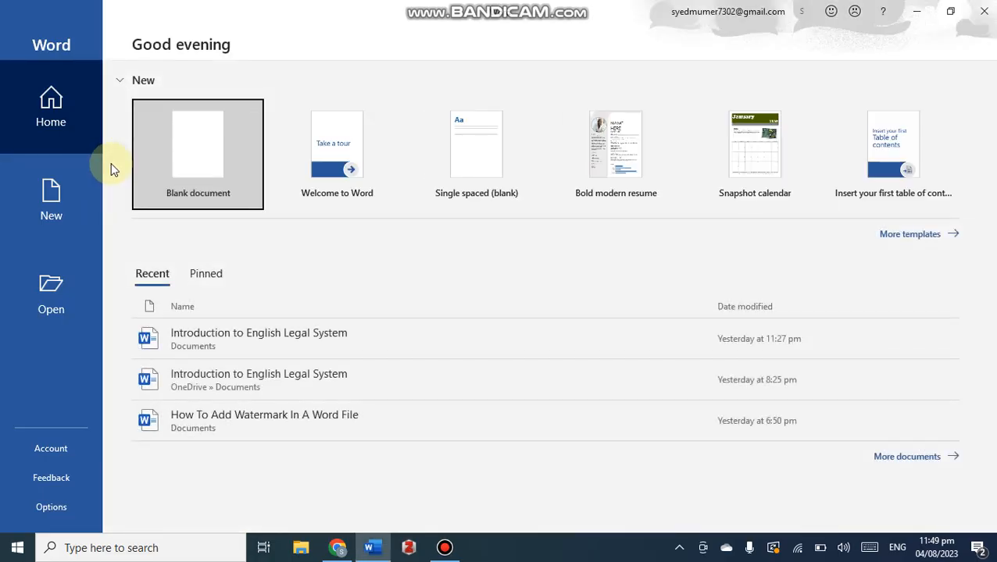
{"action": "left_click", "coordinate": [208, 154]}
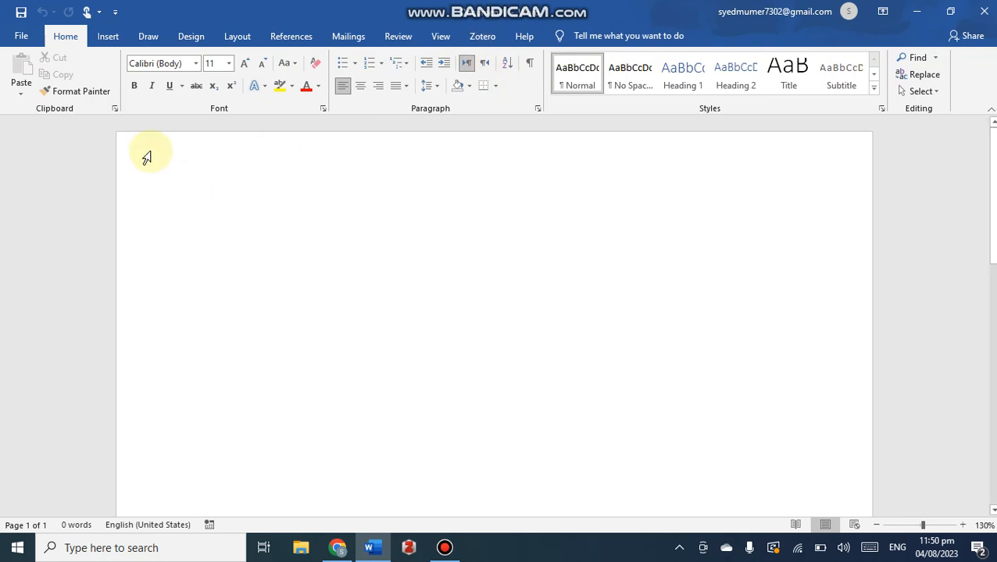
- Enable the Developer tab in the ribbon through Word's Customize Ribbon options
{"action": "left_click", "coordinate": [19, 34]}
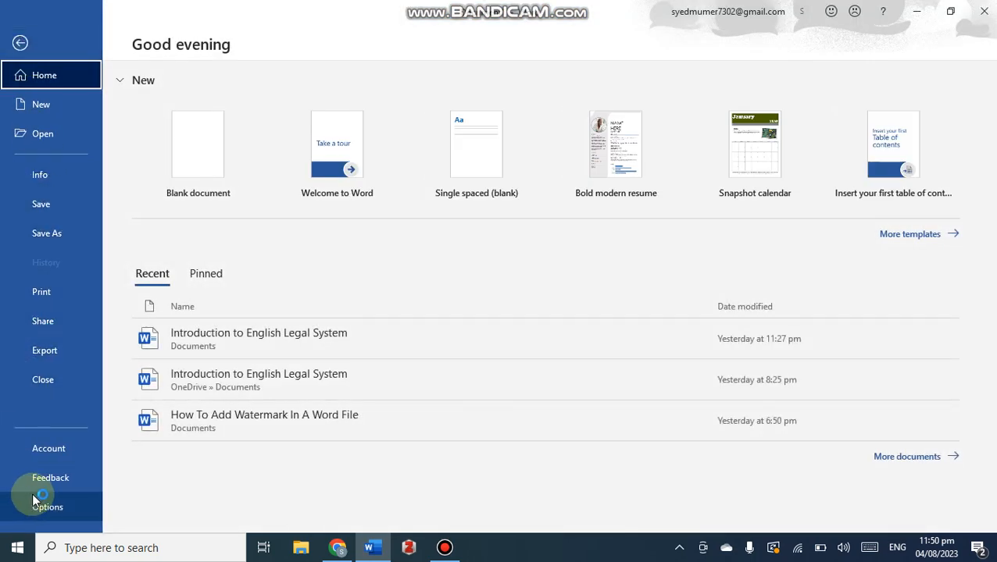
{"action": "left_click", "coordinate": [47, 510]}
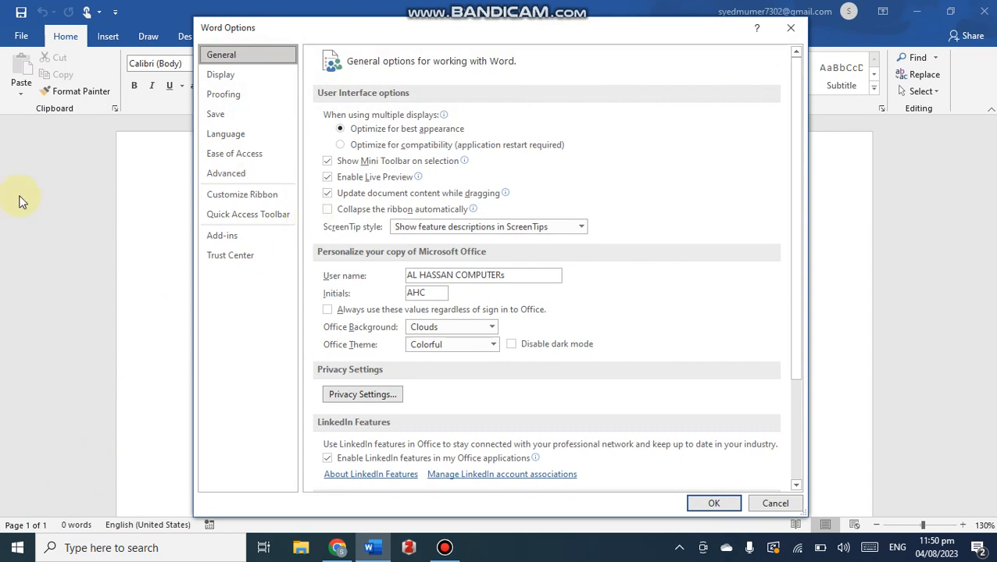
{"action": "left_click", "coordinate": [251, 195]}
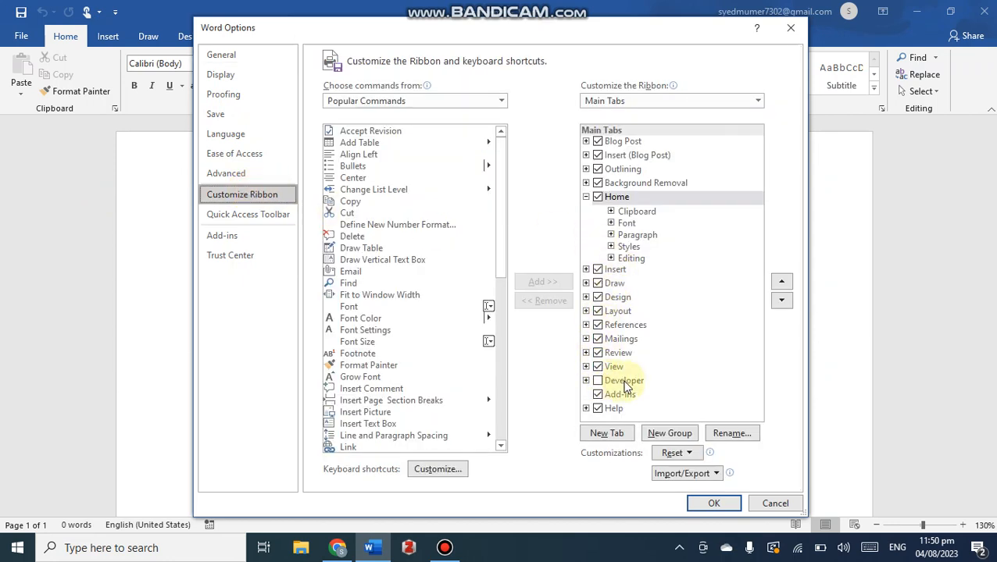
{"action": "left_click", "coordinate": [597, 380]}
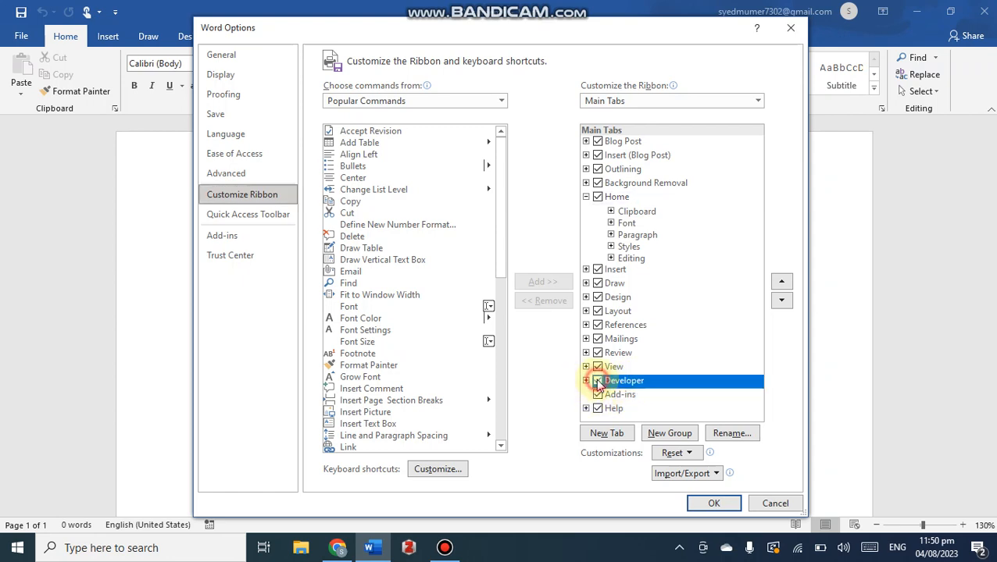
{"action": "left_click", "coordinate": [716, 504]}
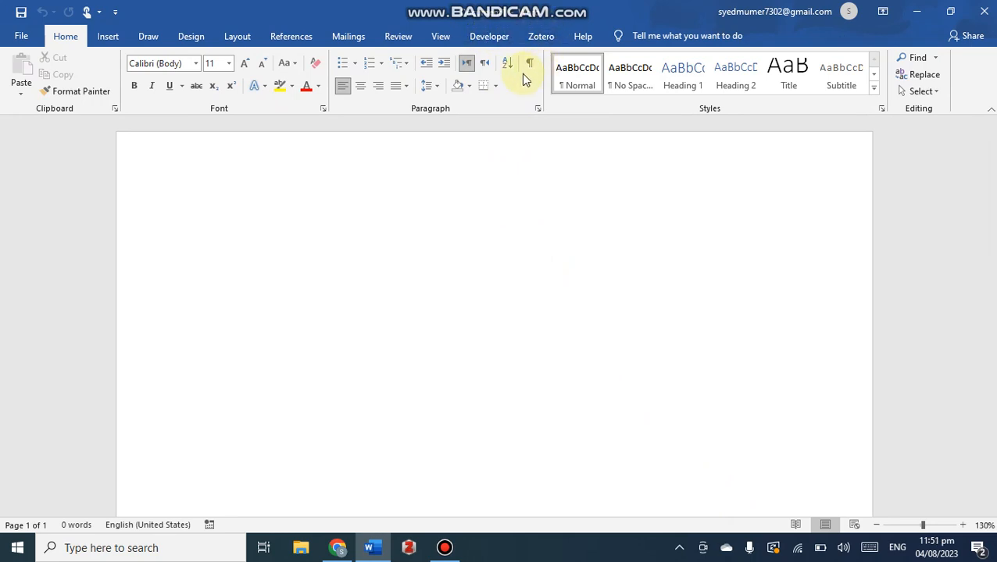
- Insert a Windows Media Player ActiveX control from the legacy tools' more controls list into the document
{"action": "left_click", "coordinate": [489, 38]}
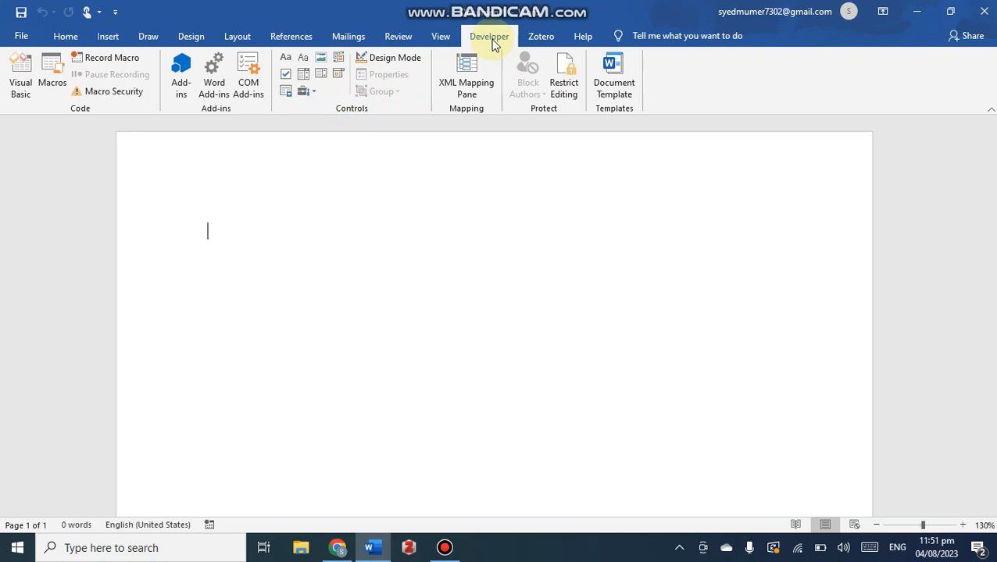
{"action": "left_click", "coordinate": [312, 93]}
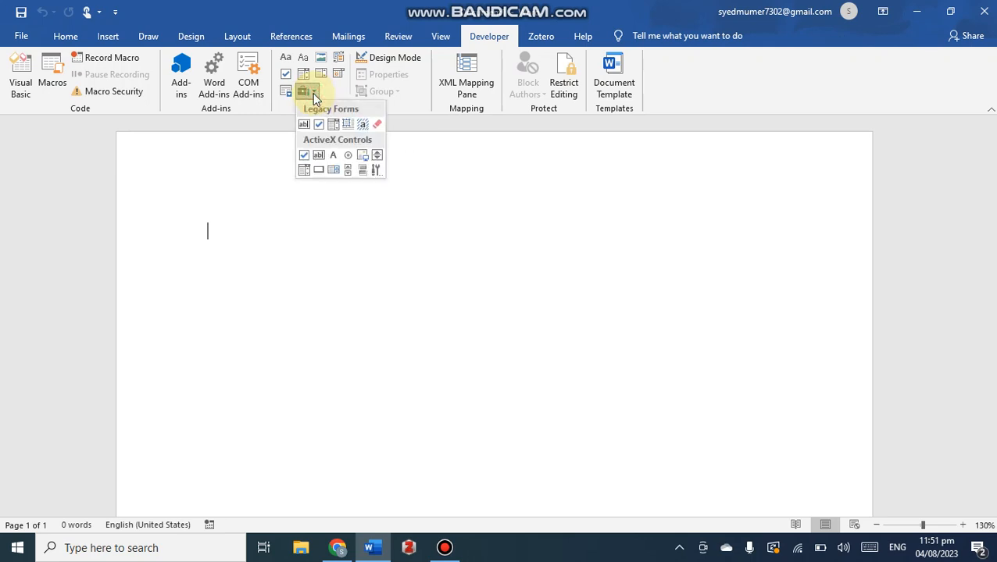
{"action": "left_click", "coordinate": [376, 171]}
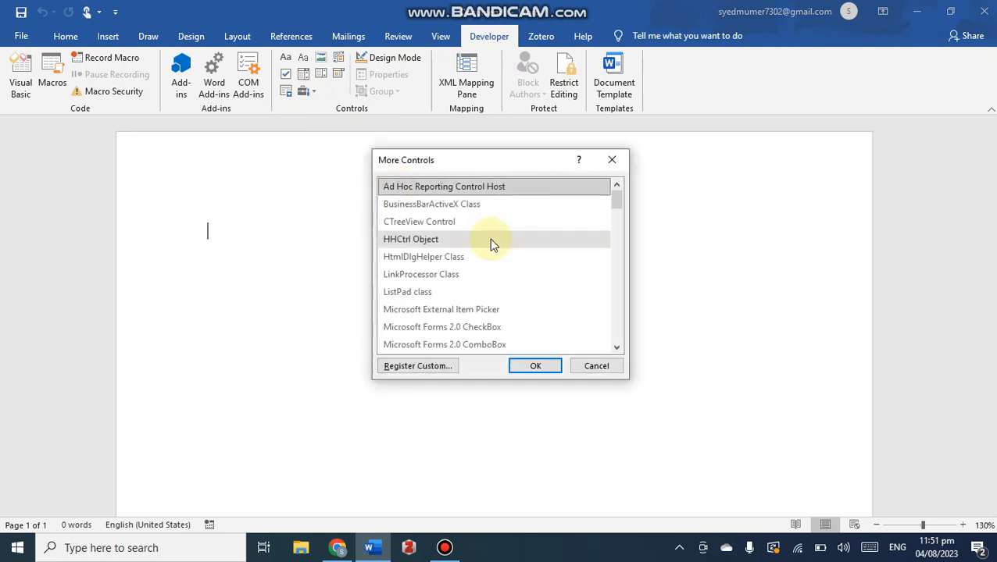
{"action": "scroll", "coordinate": [491, 241], "scroll_direction": "down", "scroll_amount": 12}
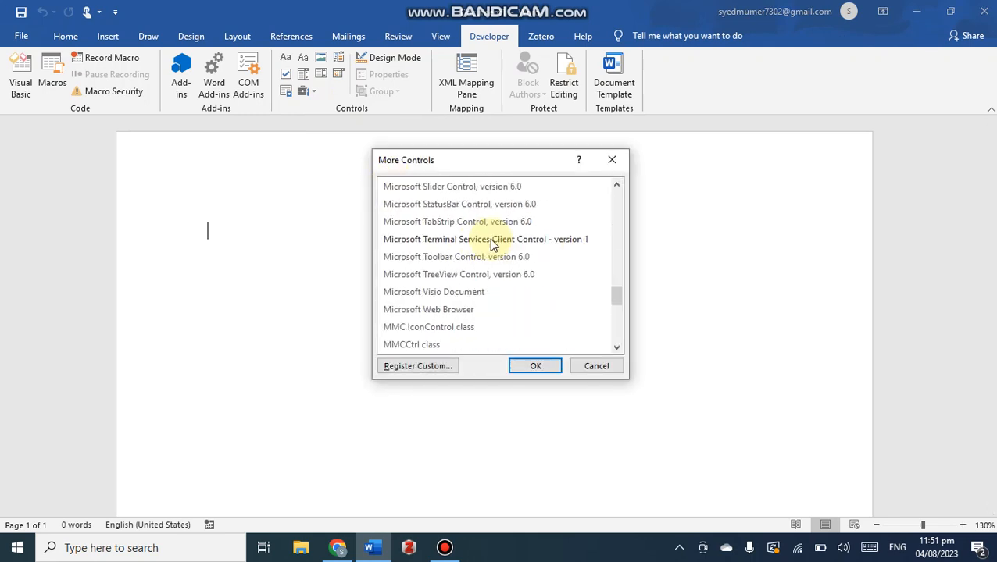
{"action": "scroll", "coordinate": [491, 241], "scroll_direction": "down", "scroll_amount": 7}
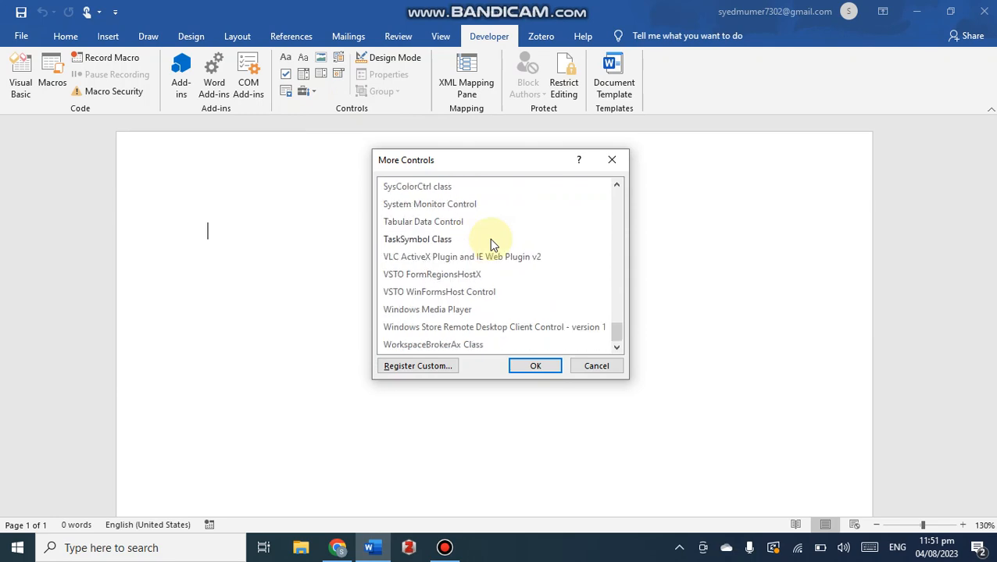
{"action": "left_click", "coordinate": [440, 313]}
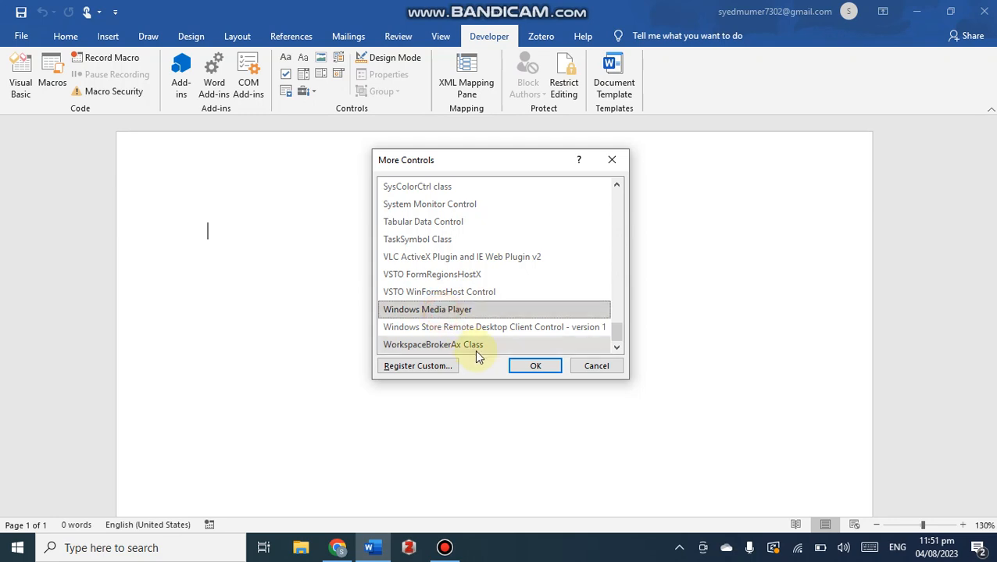
{"action": "left_click", "coordinate": [535, 367]}
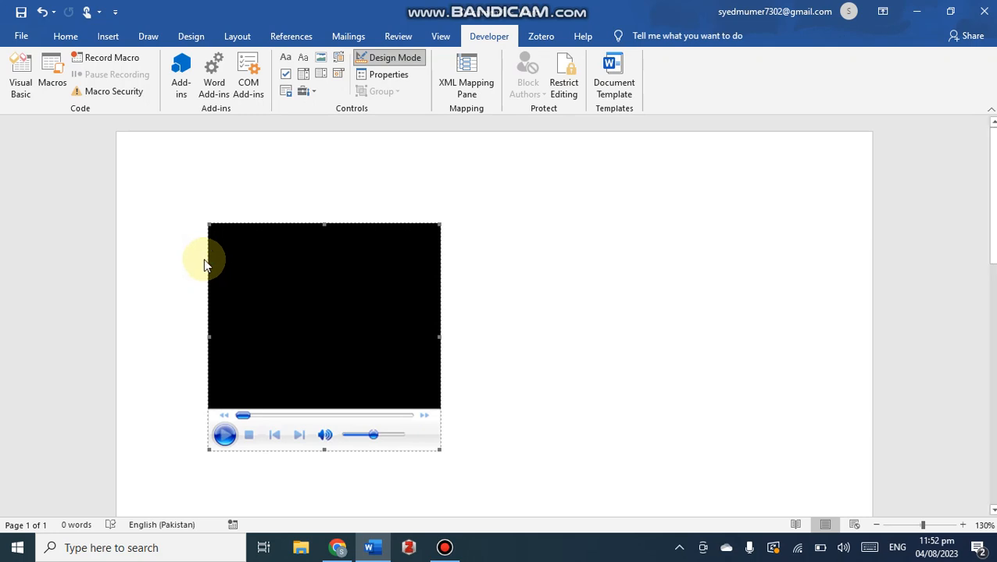
{"action": "right_click", "coordinate": [252, 269]}
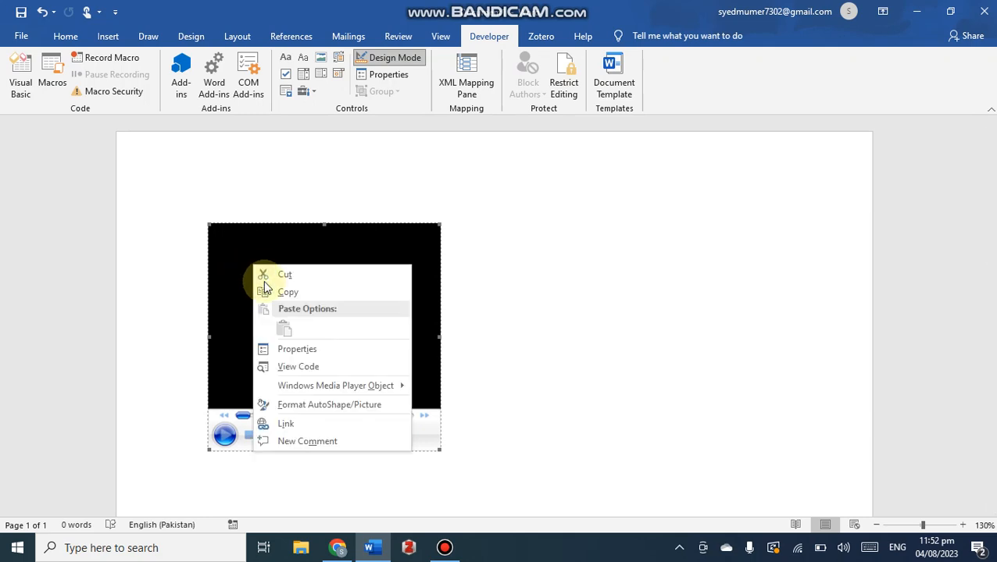
{"action": "left_click", "coordinate": [295, 349]}
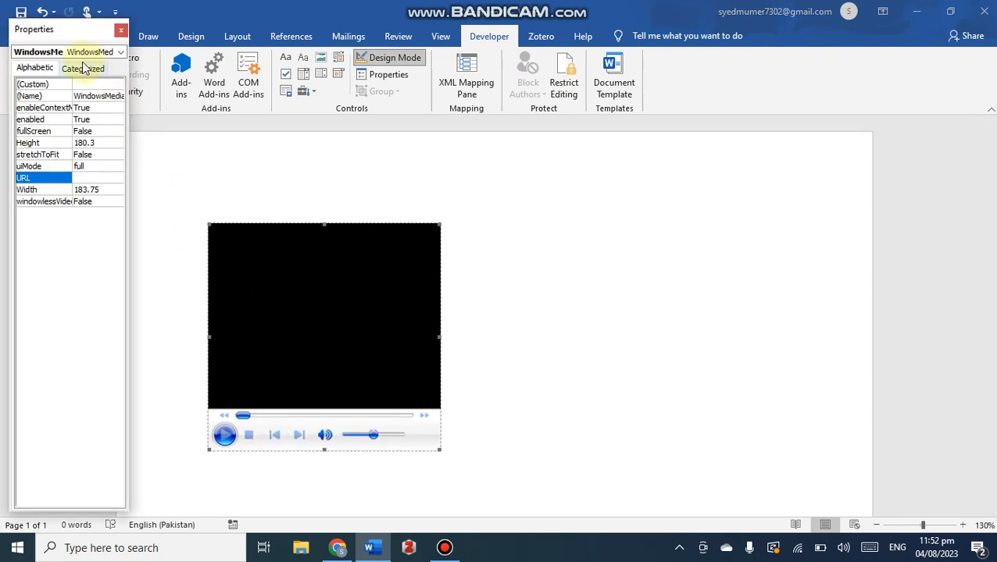
{"action": "left_click", "coordinate": [36, 88]}
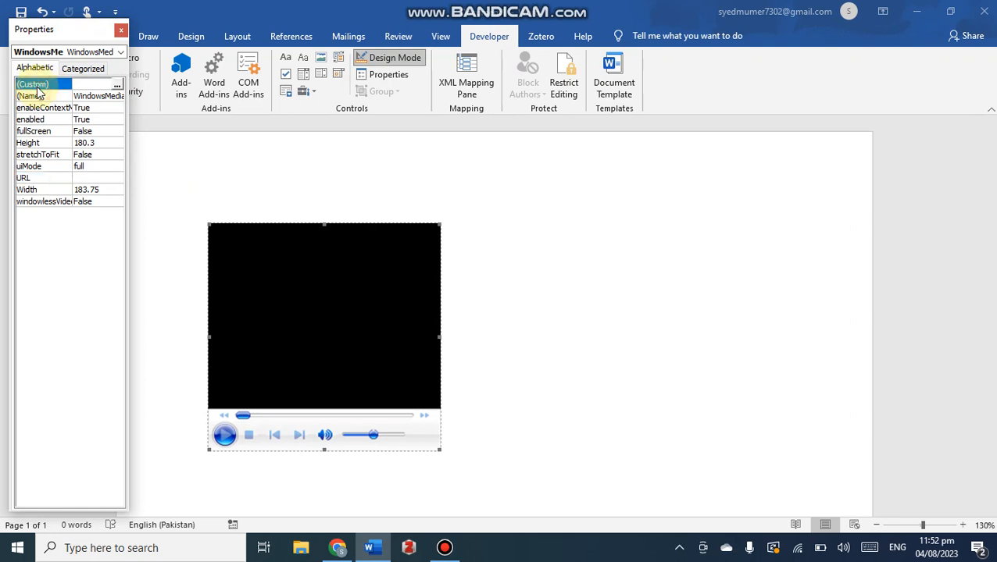
{"action": "left_click", "coordinate": [117, 84]}
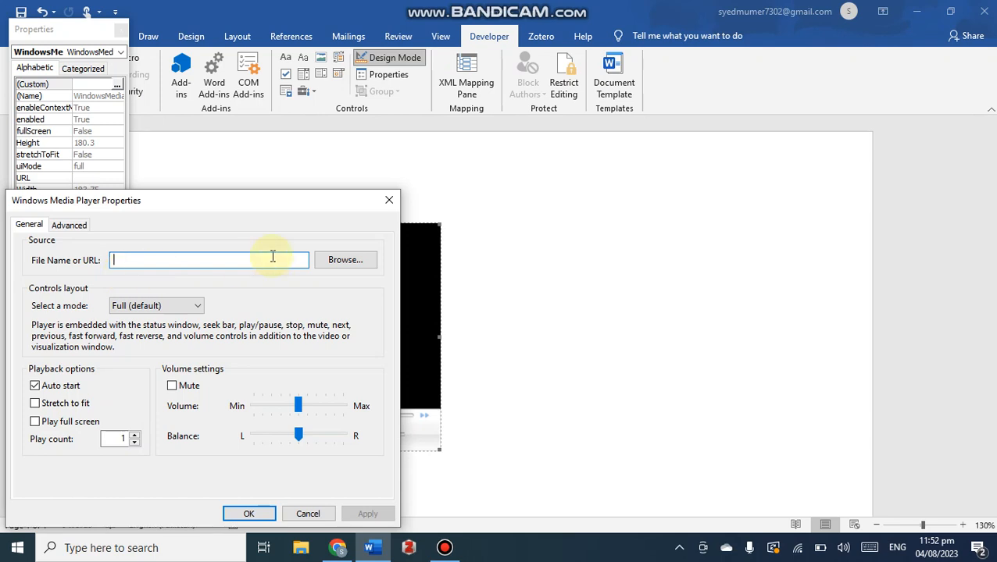
{"action": "left_click", "coordinate": [348, 261]}
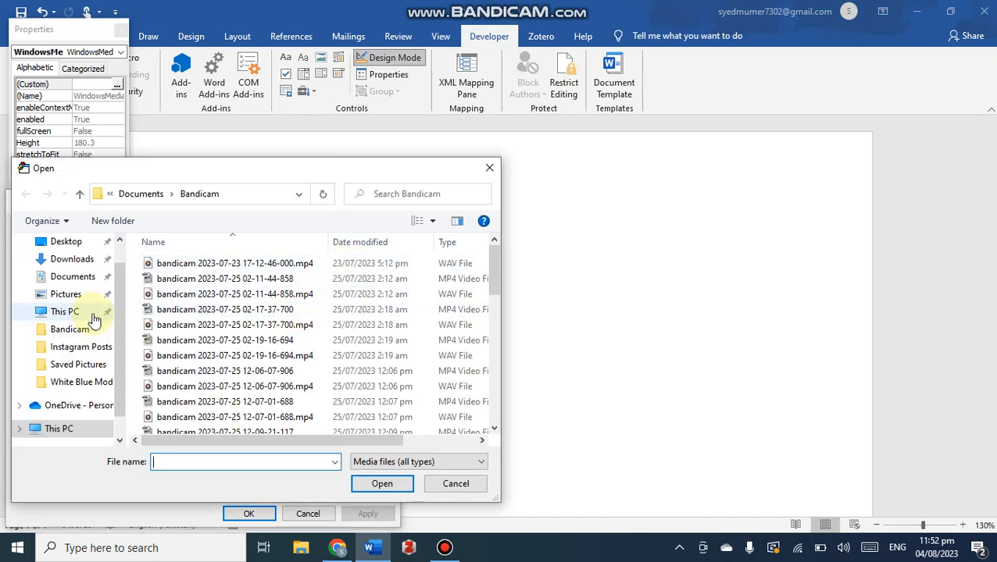
{"action": "scroll", "coordinate": [97, 311], "scroll_direction": "down", "scroll_amount": 1}
{"action": "scroll", "coordinate": [289, 261], "scroll_direction": "down", "scroll_amount": 7}
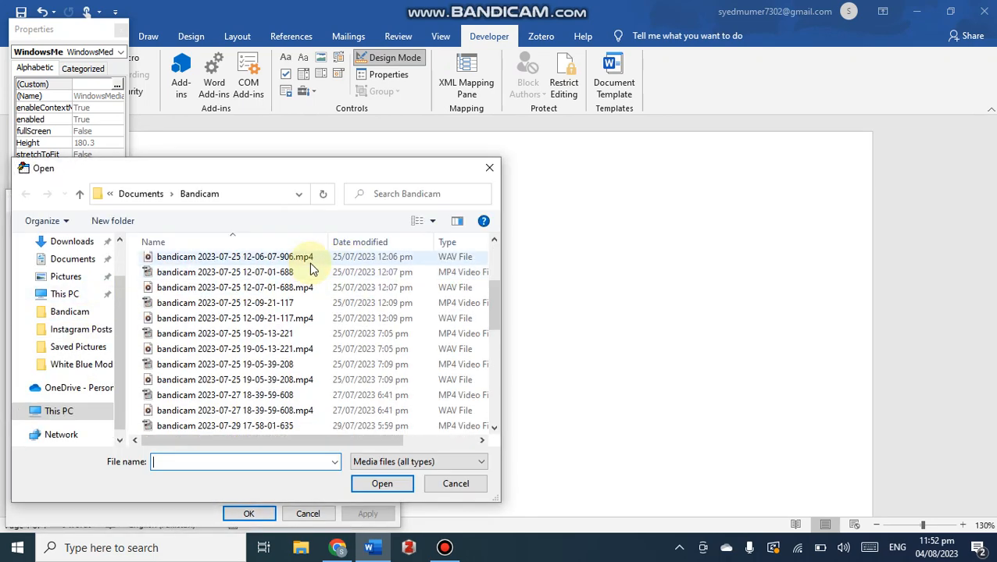
{"action": "scroll", "coordinate": [312, 268], "scroll_direction": "up", "scroll_amount": 4}
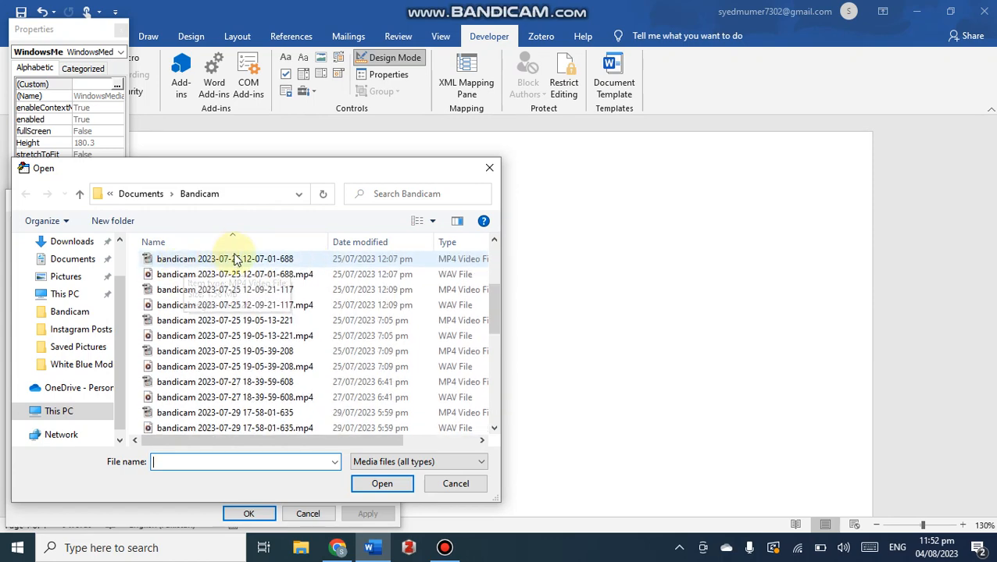
{"action": "scroll", "coordinate": [203, 281], "scroll_direction": "down", "scroll_amount": 2}
{"action": "scroll", "coordinate": [176, 309], "scroll_direction": "up", "scroll_amount": 3}
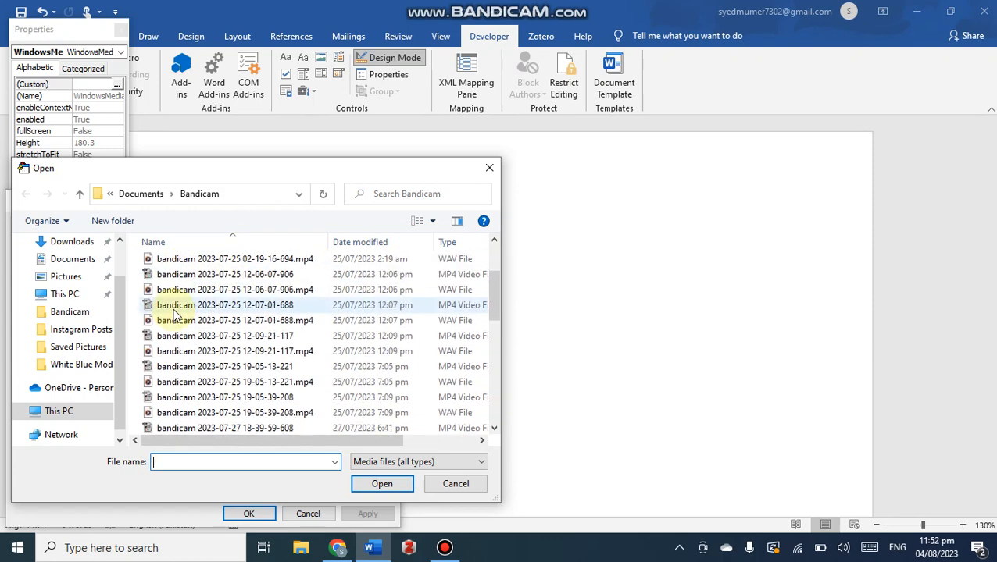
{"action": "left_click", "coordinate": [219, 278]}
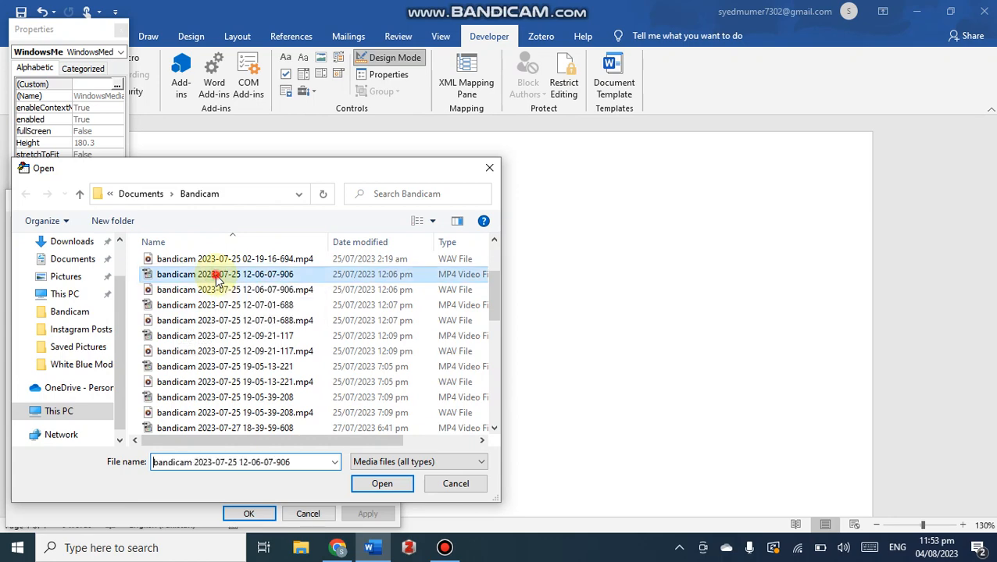
{"action": "left_click", "coordinate": [372, 484]}
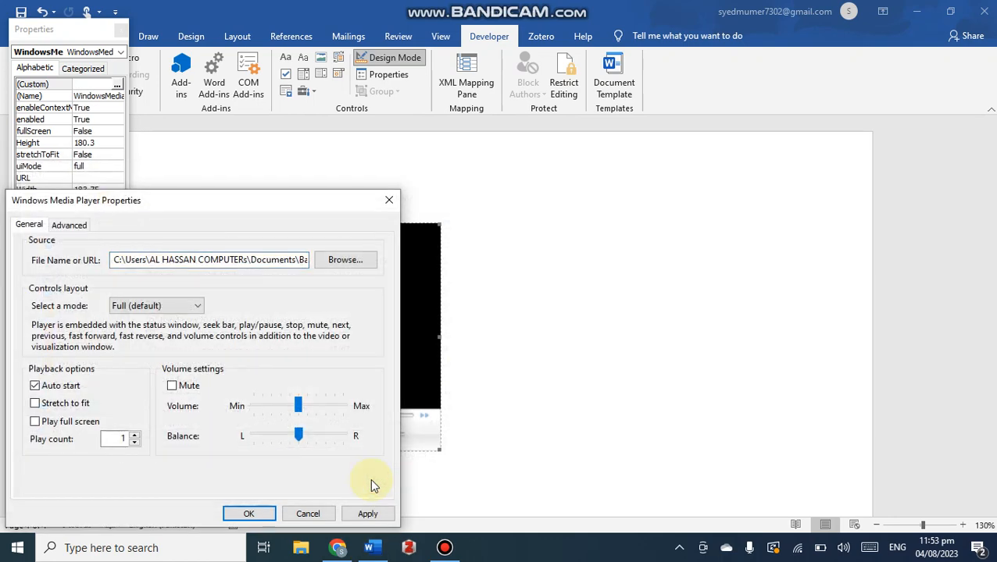
- Turn on Windowless video in the player's advanced properties and apply the settings
{"action": "left_click", "coordinate": [74, 226]}
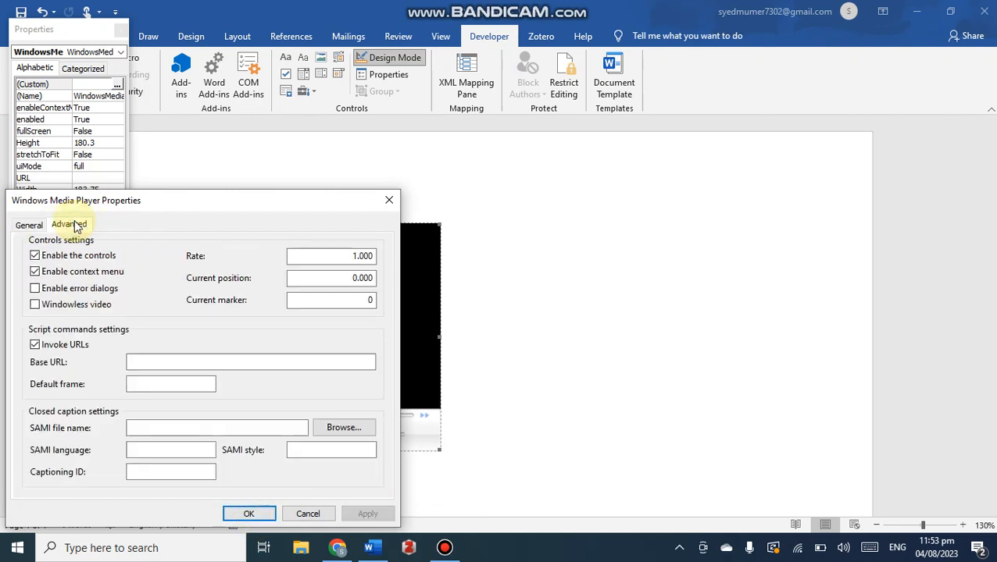
{"action": "left_click", "coordinate": [35, 305]}
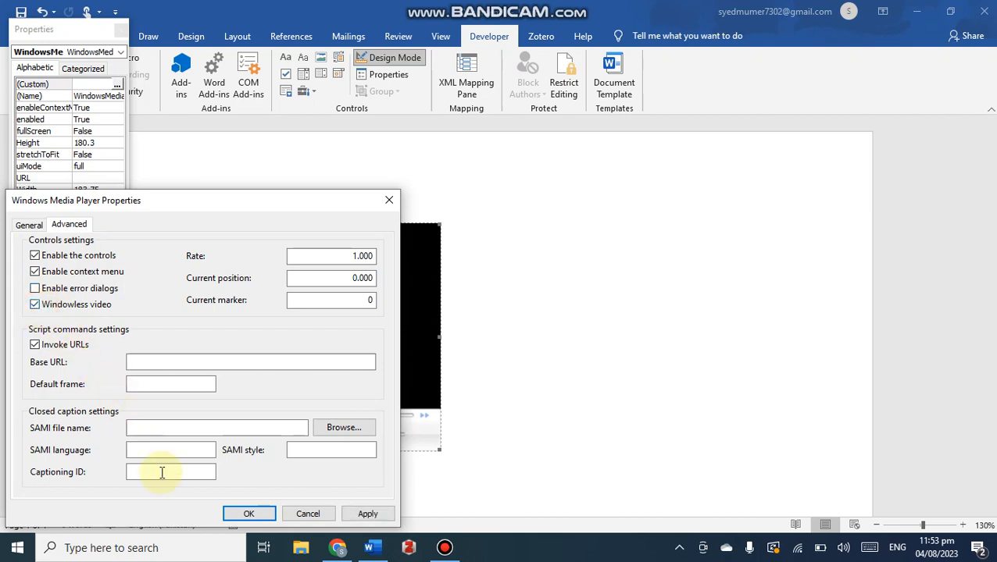
{"action": "left_click", "coordinate": [251, 514]}
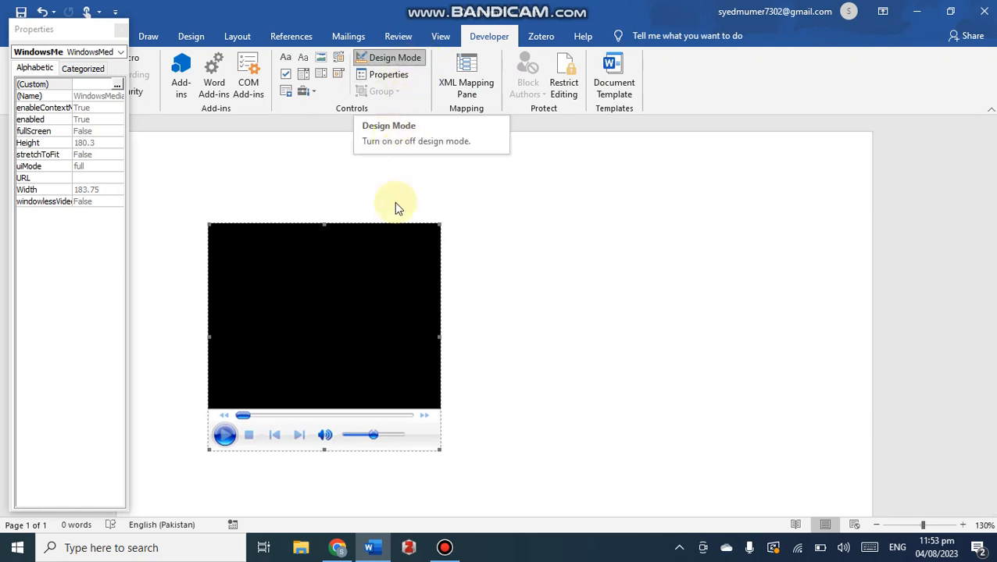
- Exit Design Mode and seek forward in the embedded video while it plays
{"action": "left_click", "coordinate": [397, 59]}
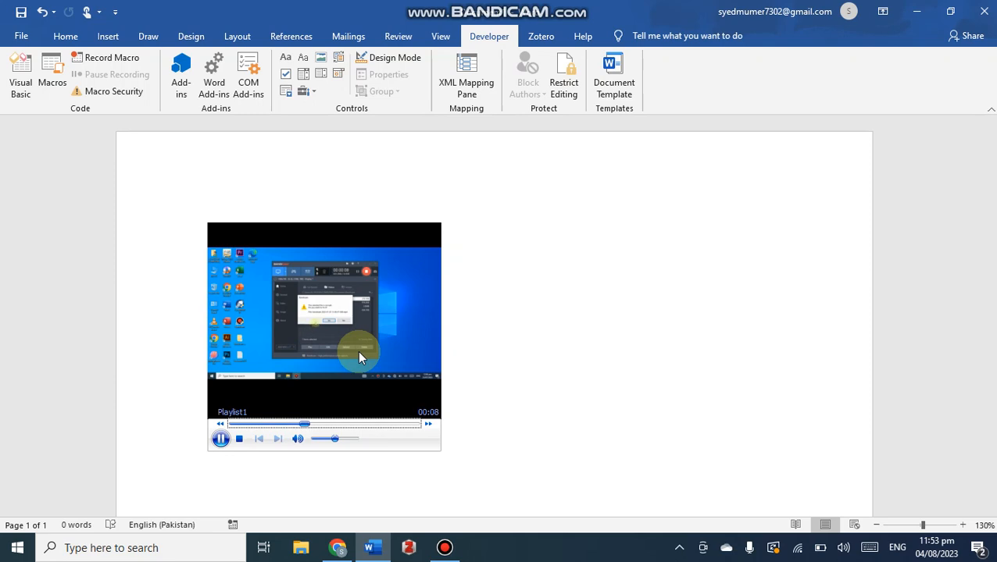
{"action": "left_click", "coordinate": [394, 424]}
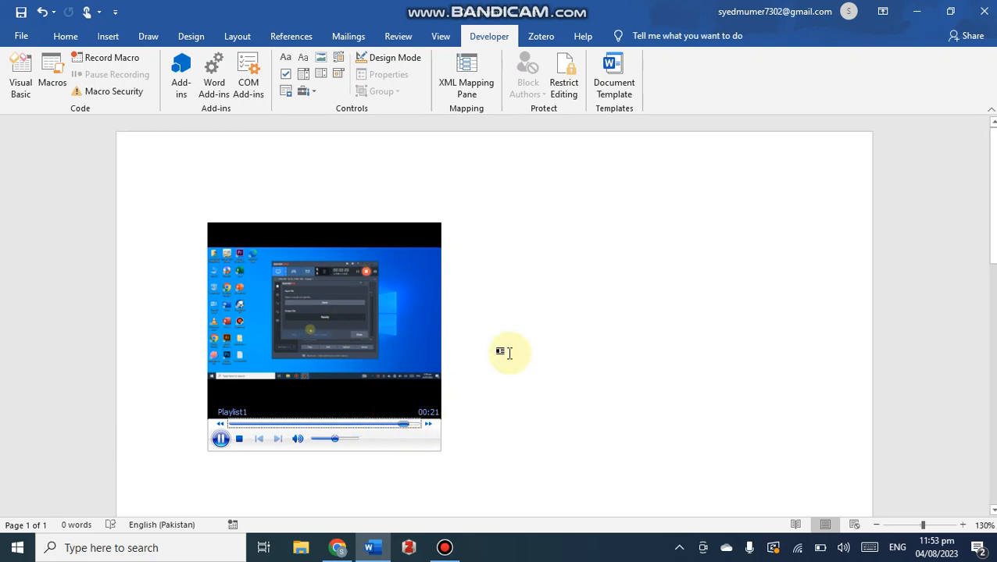